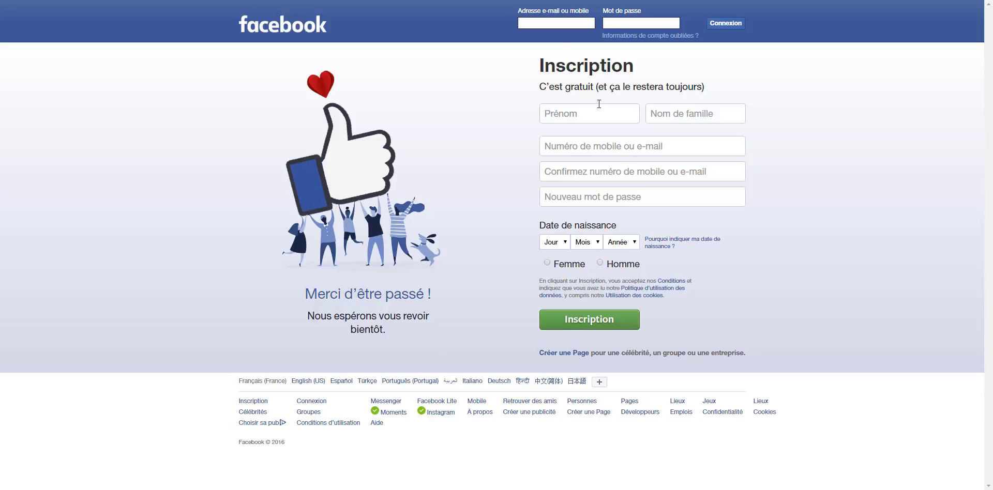
Log in with the account's e-mail address and password, and dismiss the cookie notice.
click(536, 22)
text(?)
key(Down)
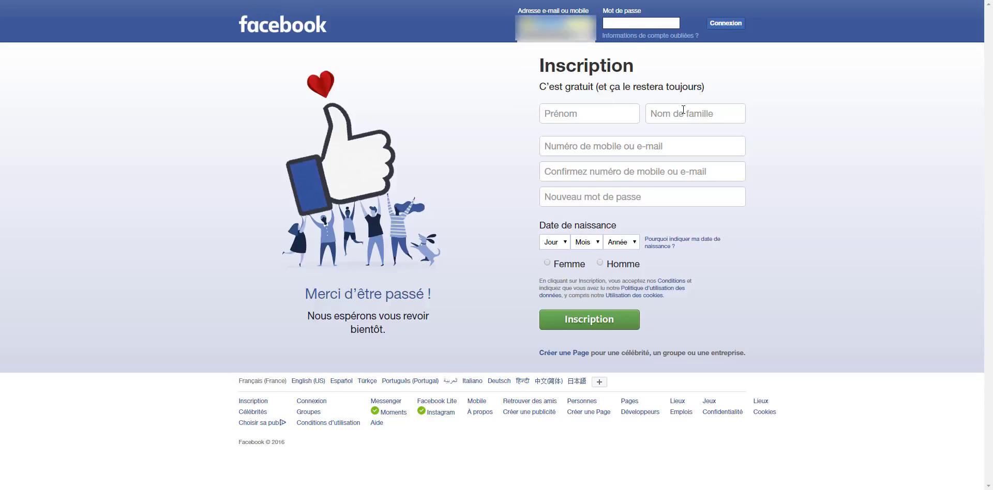
key(Return)
click(649, 23)
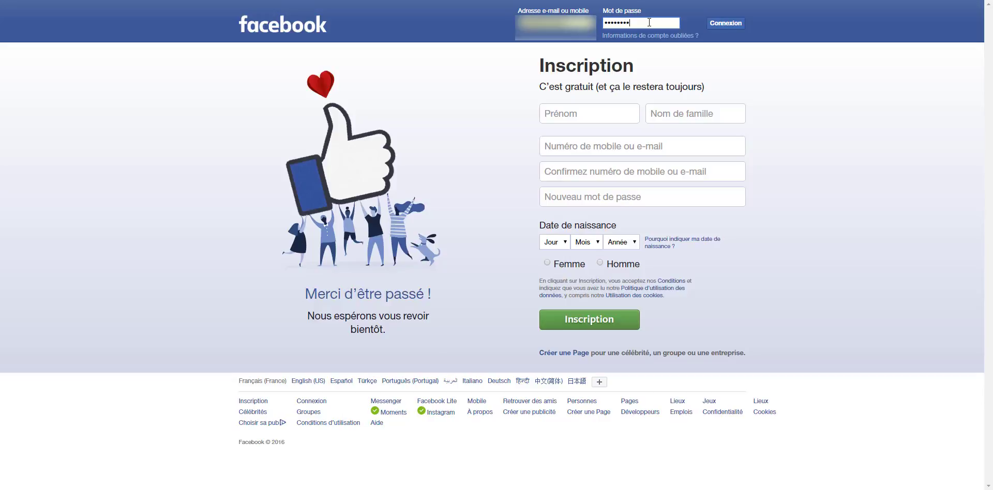
text(••)
click(738, 27)
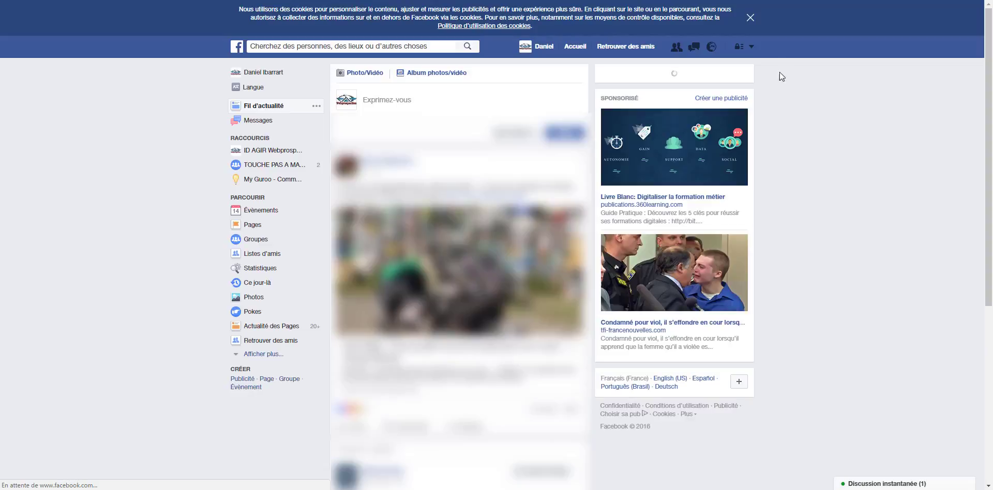
click(750, 18)
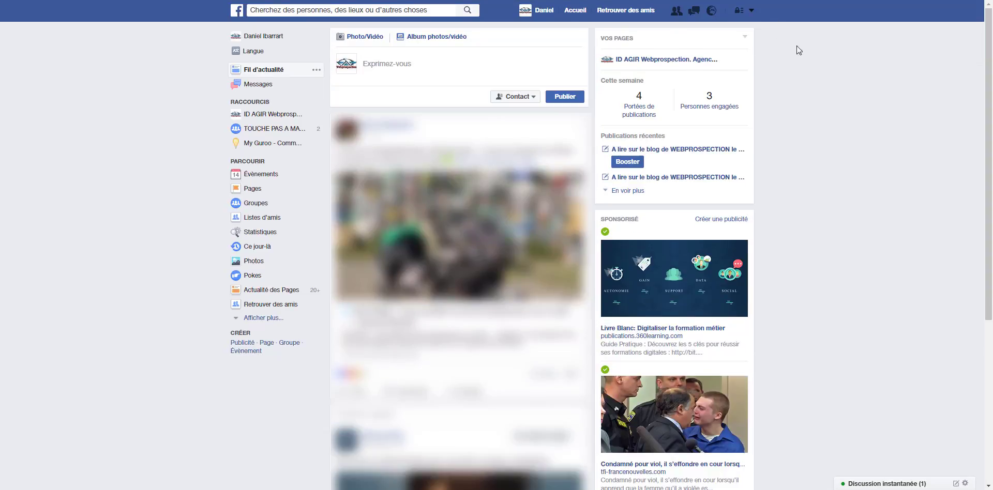
Start creating a new Page of the type "Entreprise, organisme ou institution".
click(751, 12)
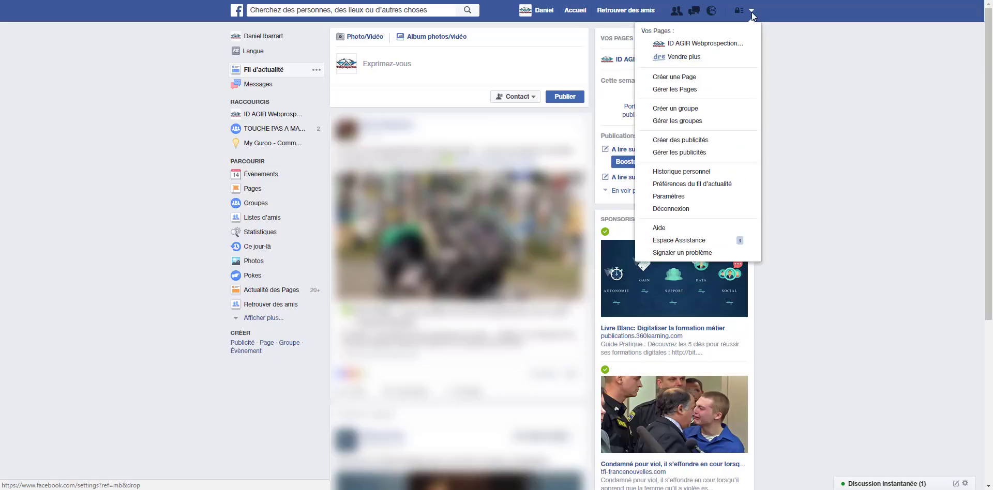
click(694, 78)
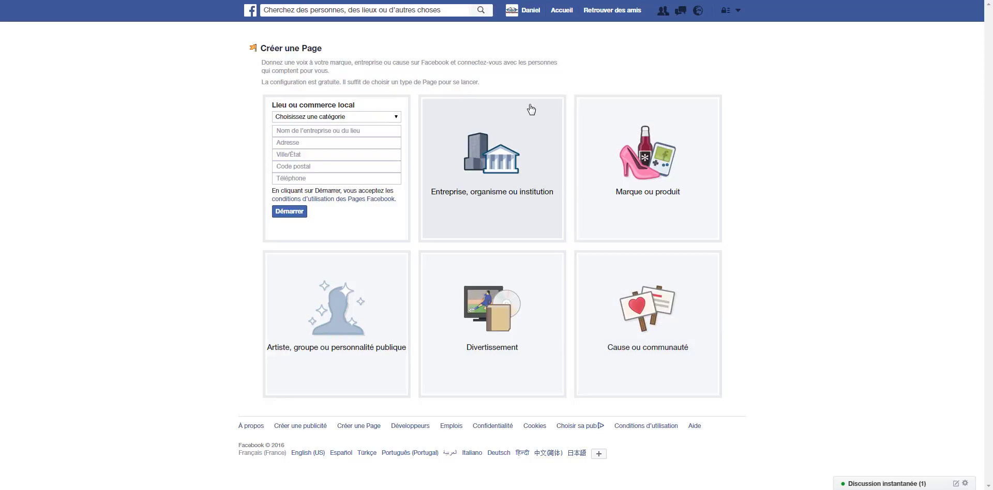
click(539, 105)
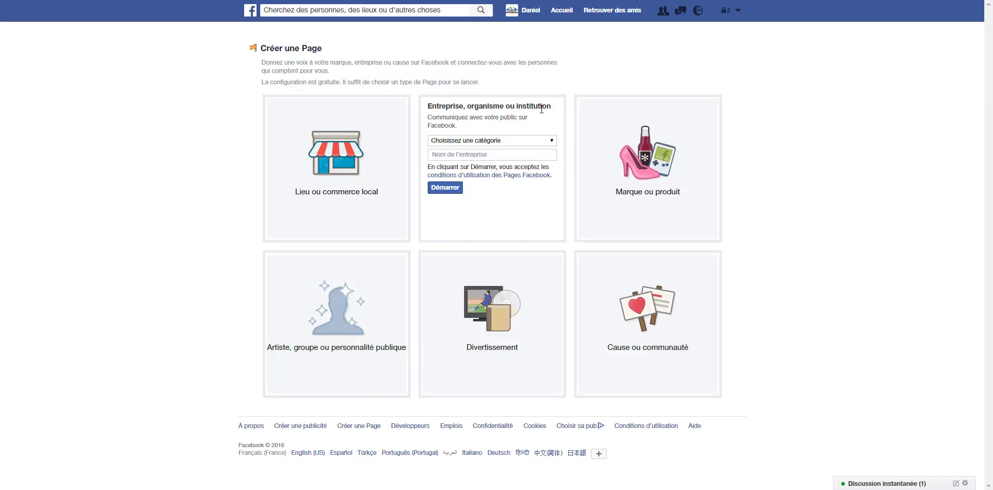
Name the Page "Mon entreprise", assign the category "Société de médias/d'actualités", and start its setup.
click(525, 154)
text(M)
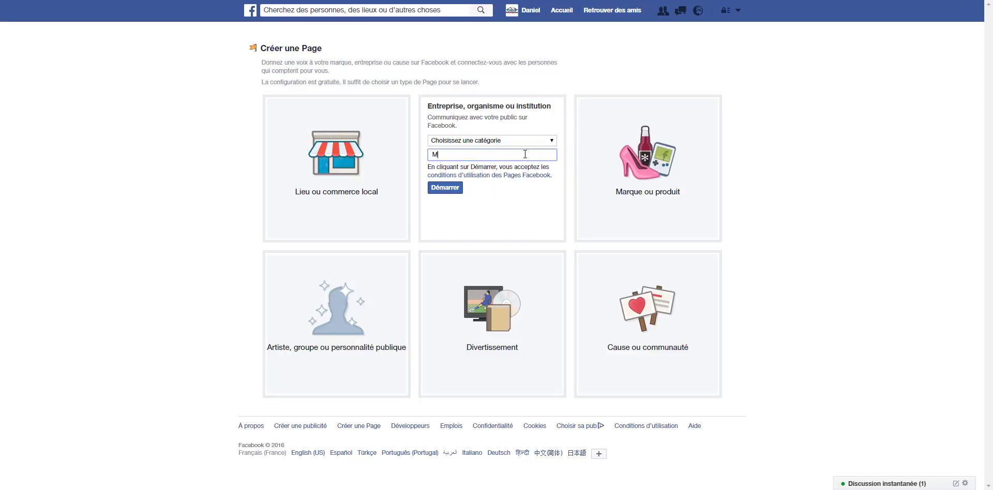
text(on entreprise)
click(504, 140)
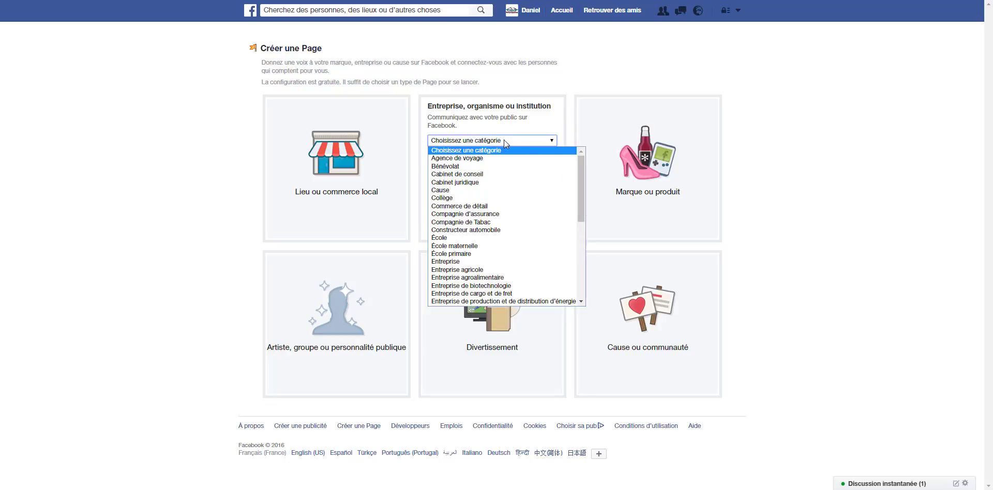
drag(579, 170, 579, 258)
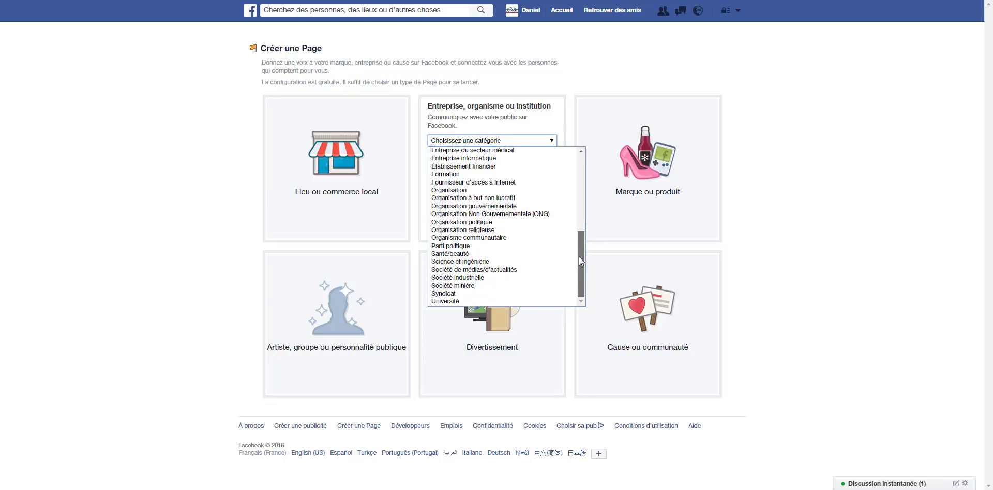
click(510, 269)
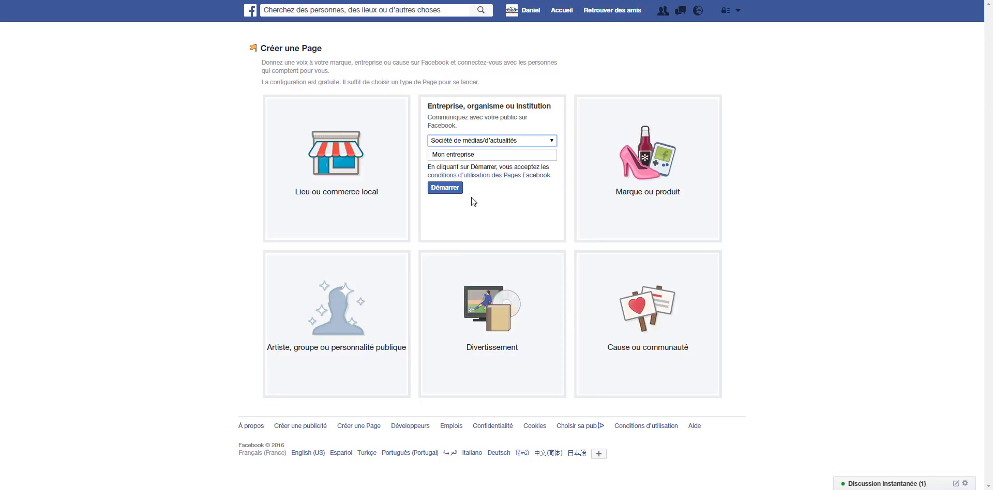
click(458, 190)
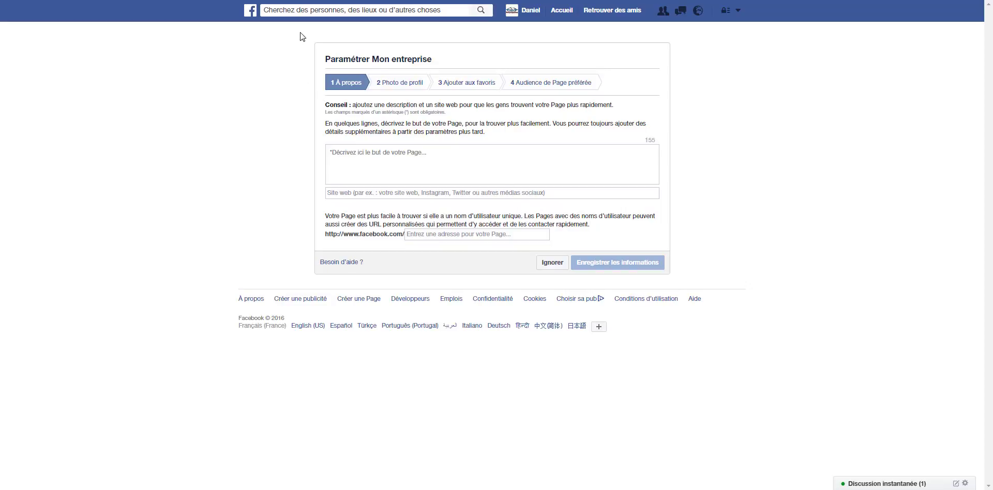
click(378, 166)
text(Décrire no)
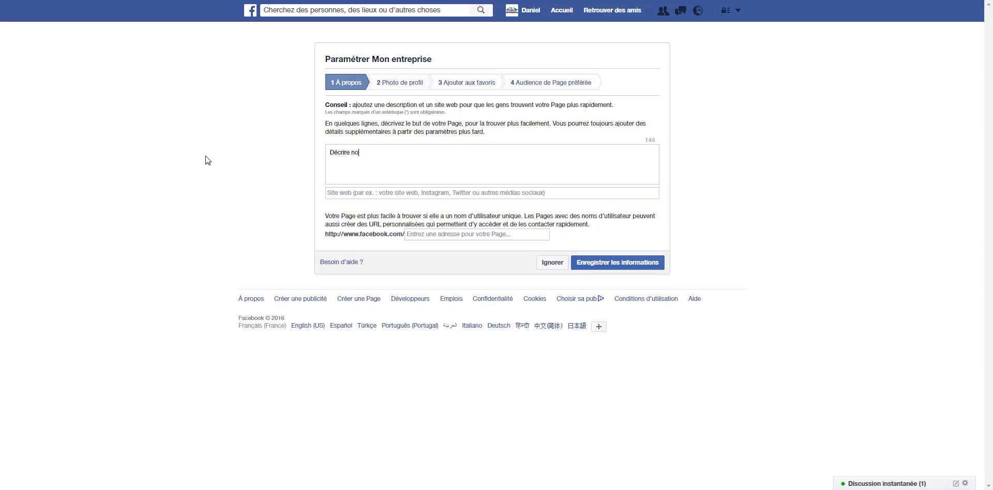
text(tre entreprise.)
click(382, 193)
click(269, 180)
click(348, 194)
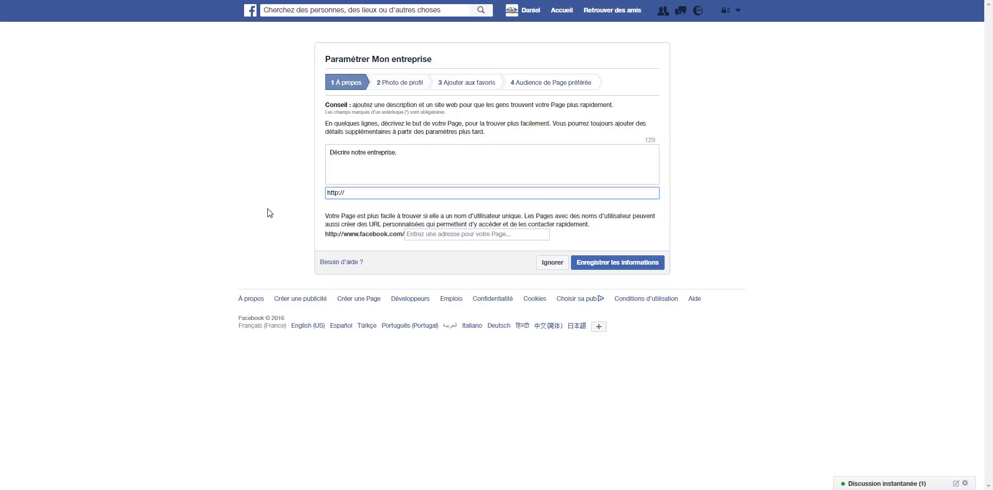
text(gestion-ecommerce.fr)
click(440, 234)
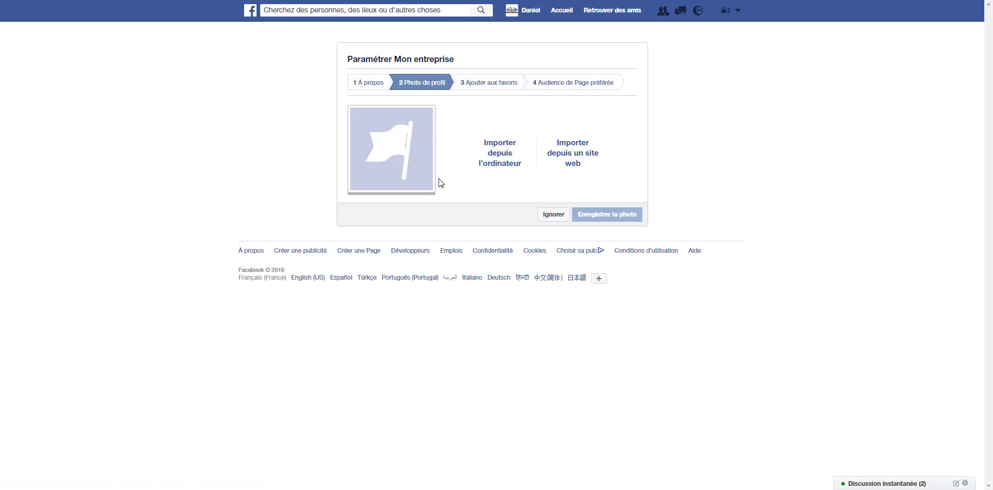
Import the Webprospection logo as the profile photo and skip adding the Page to the favourites.
double_click(184, 76)
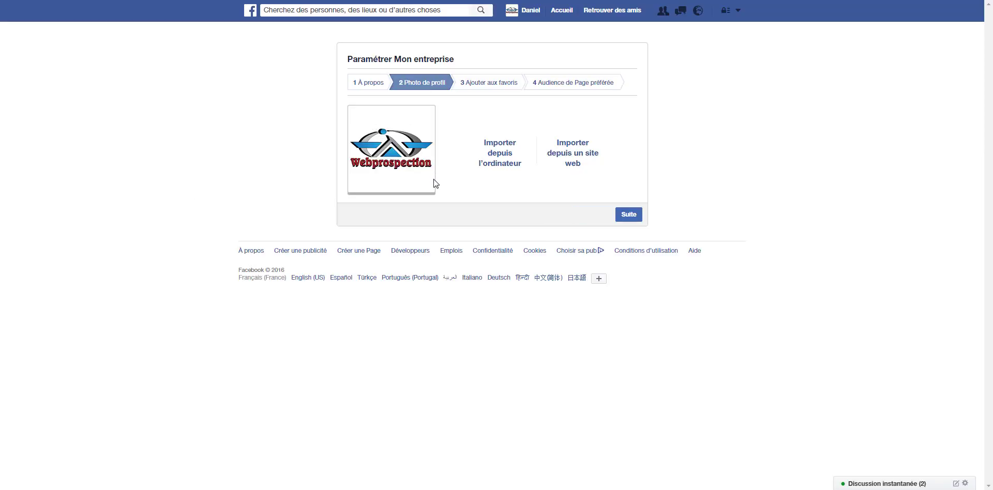
click(626, 217)
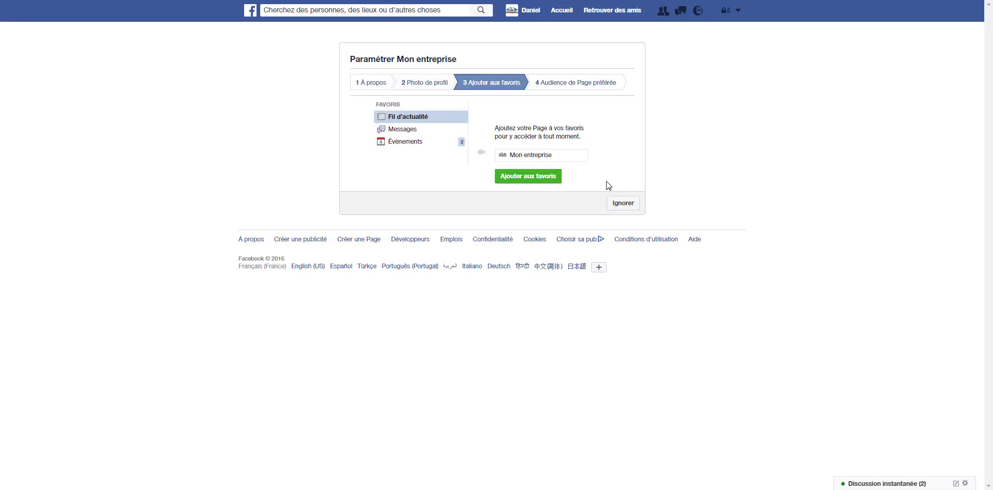
click(621, 203)
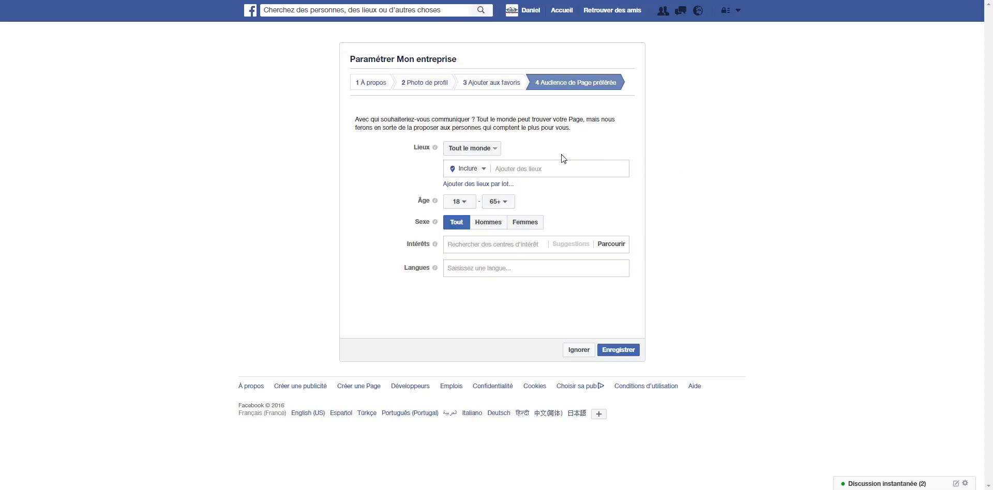
Add Technologie, Marketing des médias sociaux and eCommerce as interests of the preferred Page audience, and save it.
click(496, 153)
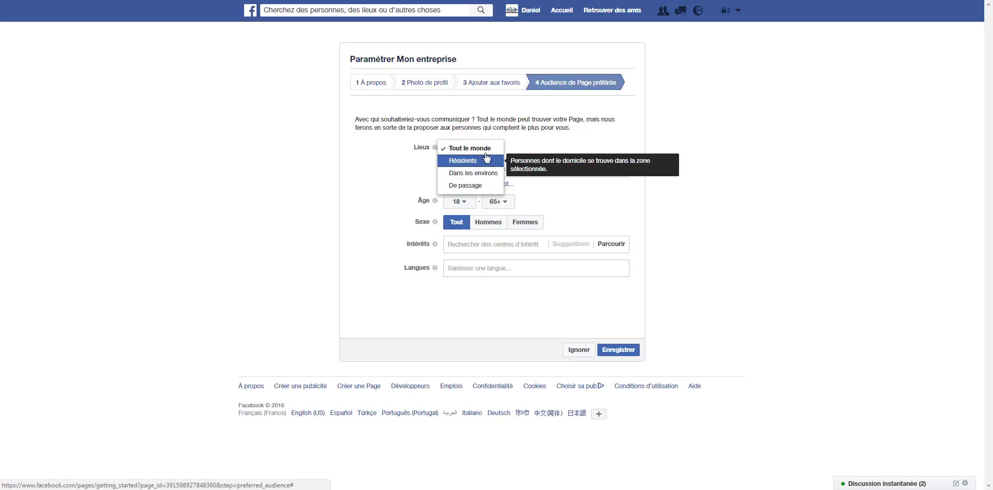
click(715, 160)
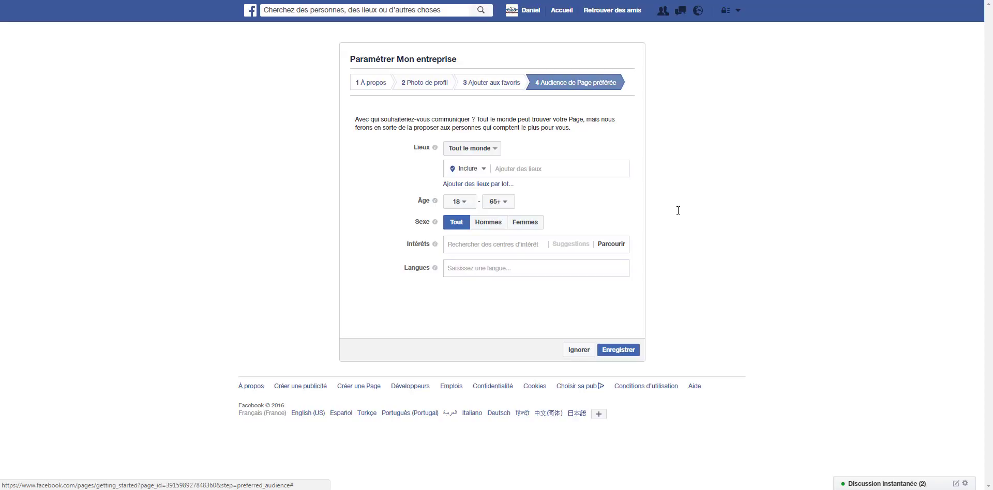
click(518, 249)
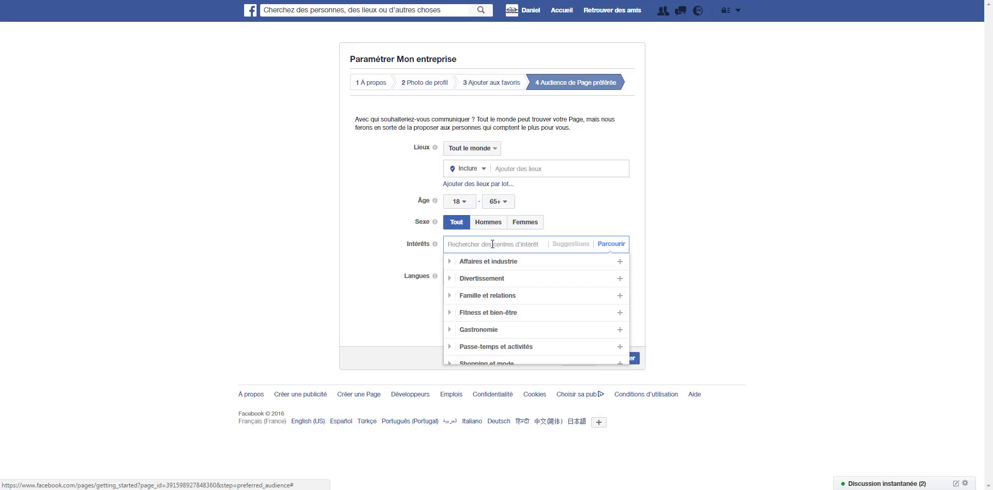
mouse_move(508, 314)
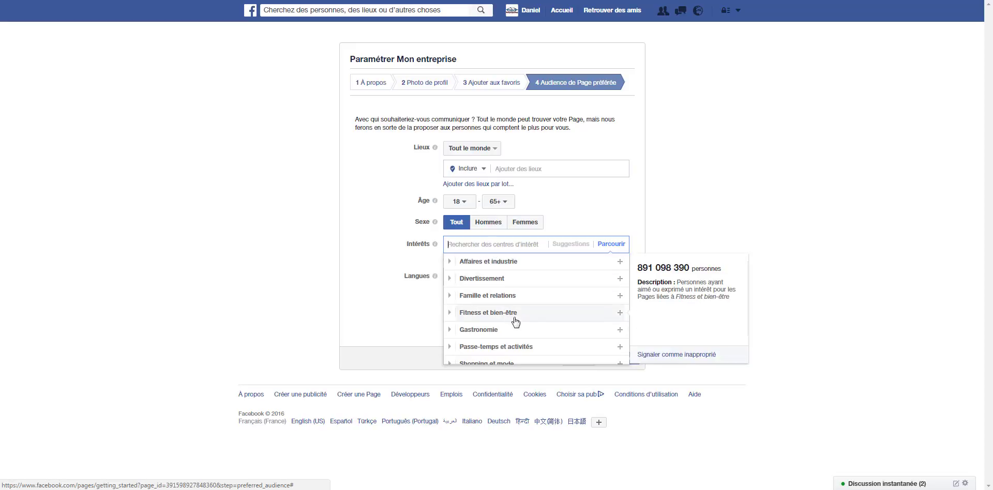
scroll(515, 322, down, 2)
text(Technolo)
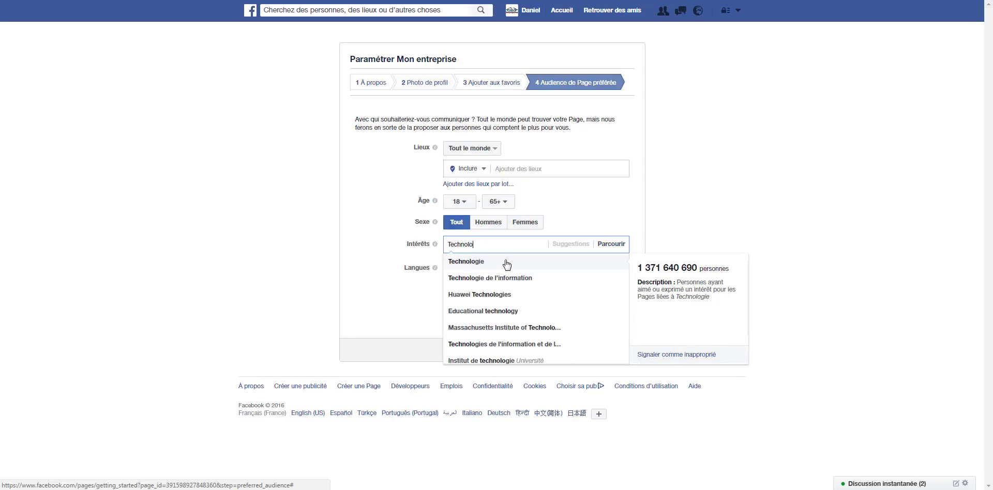
click(505, 265)
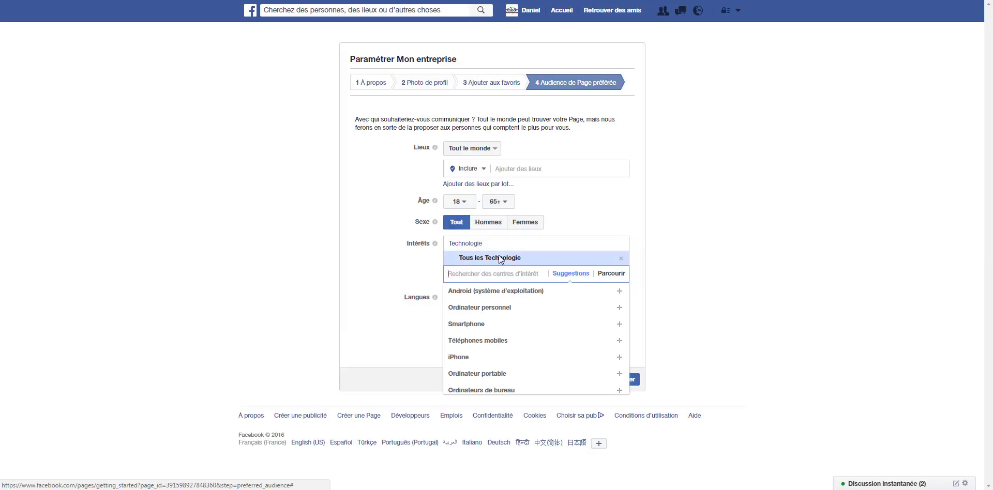
text(médias)
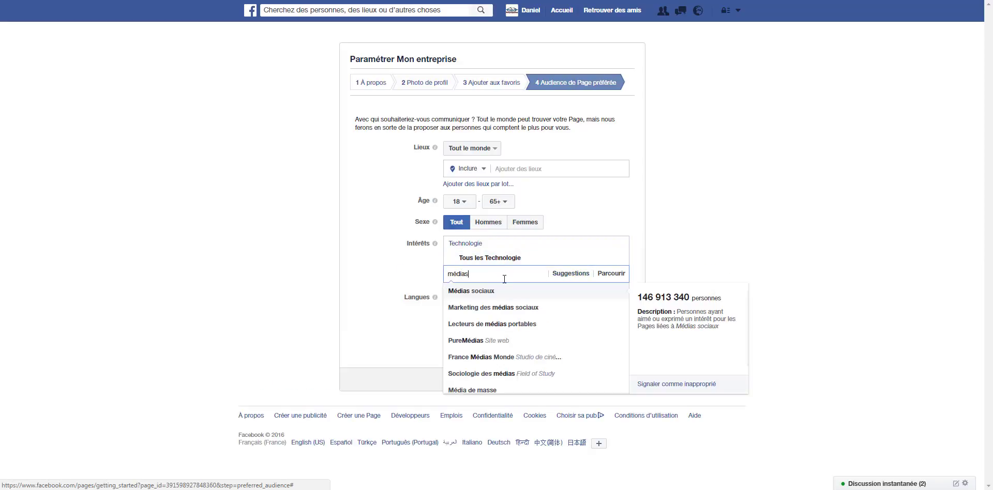
click(514, 308)
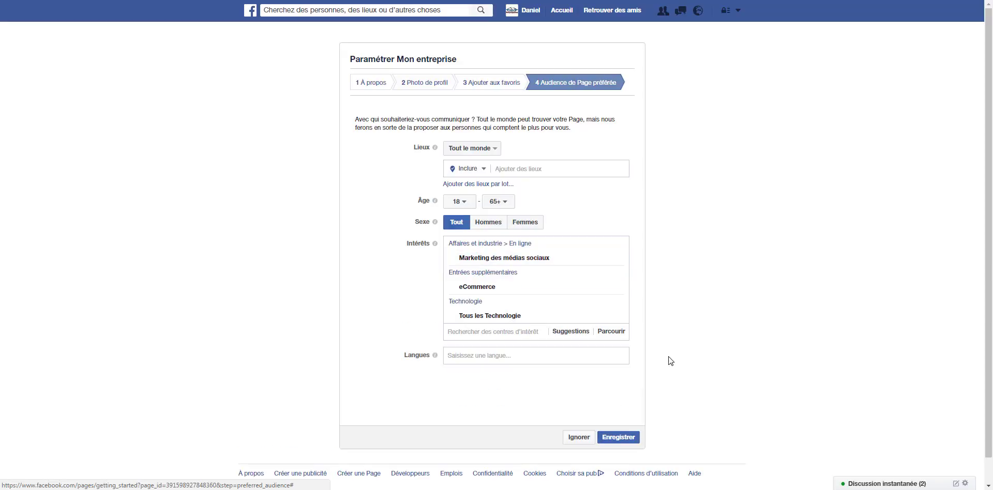
click(634, 439)
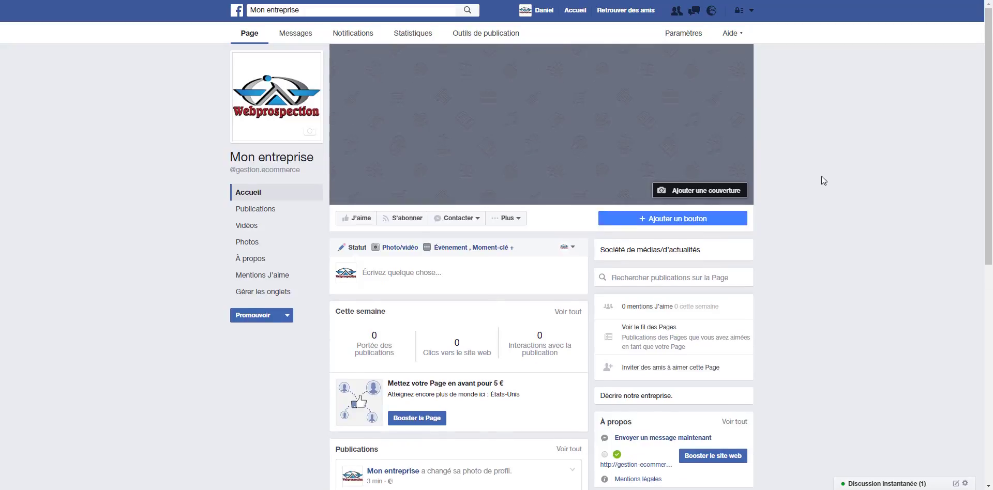
Look over the new Page and open the "Modifier la Page" section of its settings.
scroll(821, 176, down, 2)
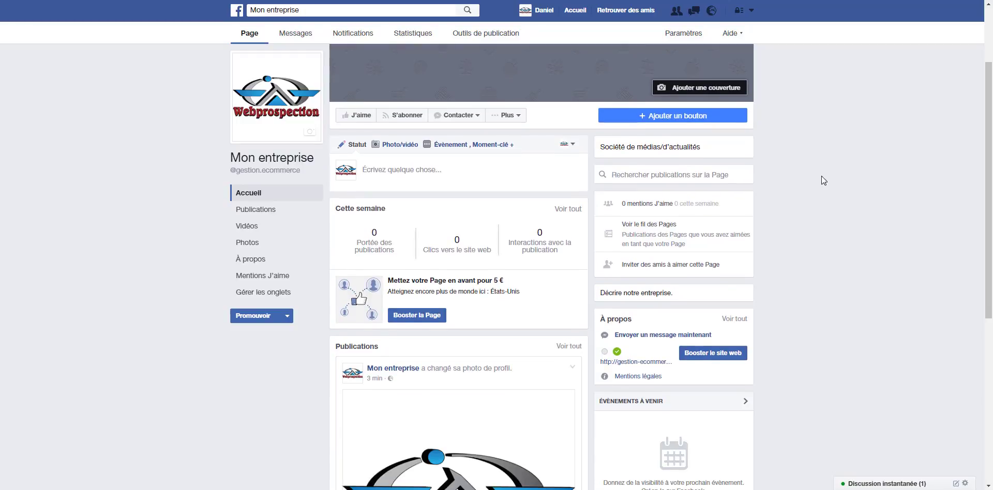
scroll(821, 176, up, 3)
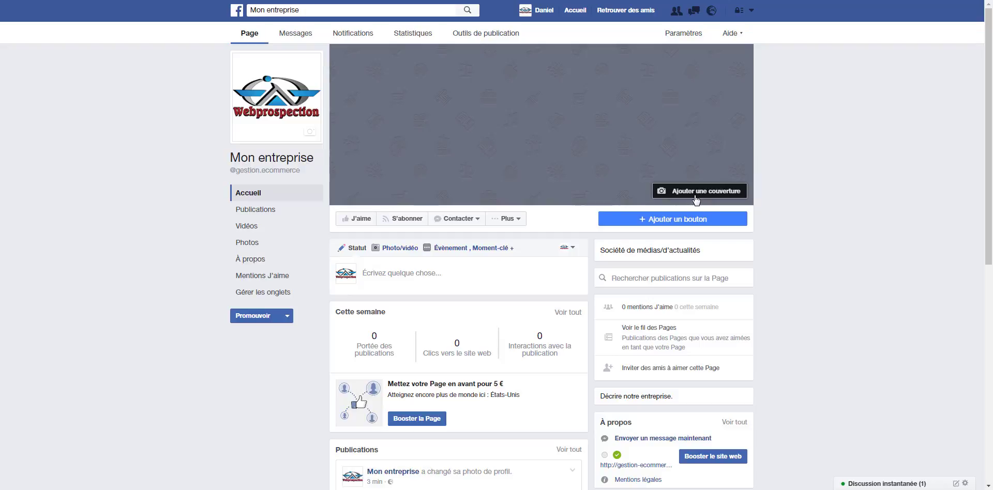
click(682, 33)
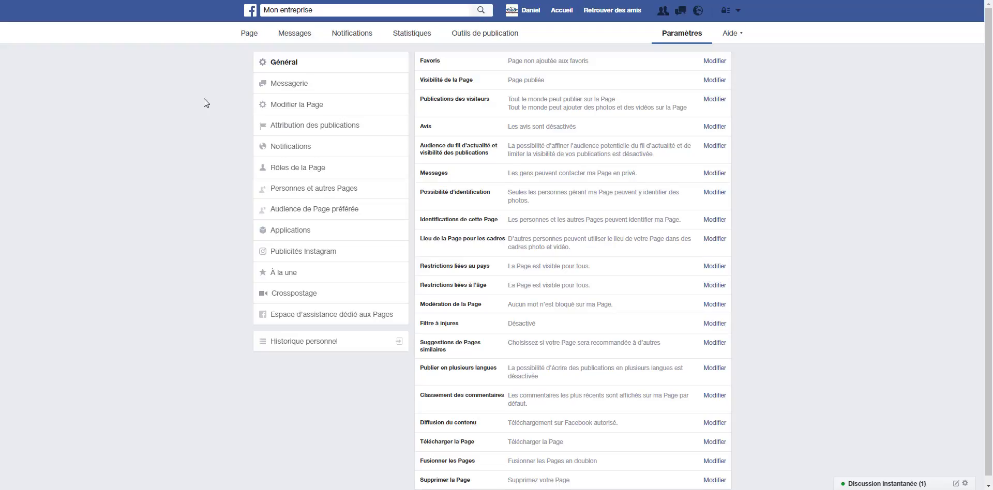
click(271, 104)
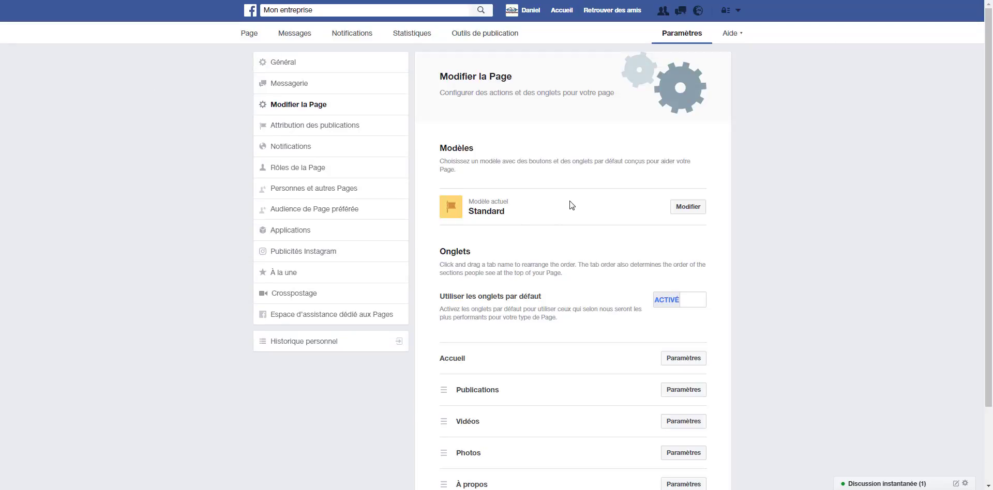
Open the choice of Page templates, look through the available models and examine the details of the Standard template.
click(687, 207)
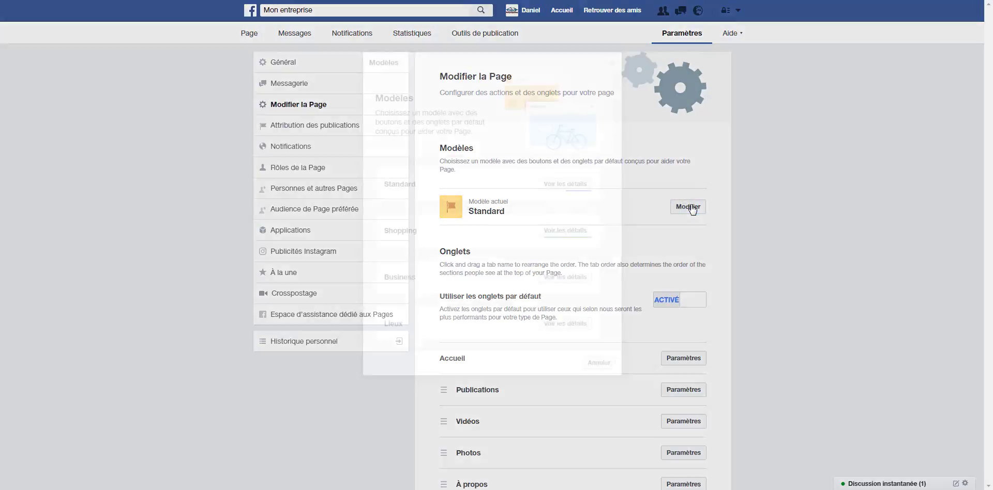
scroll(542, 119, down, 1)
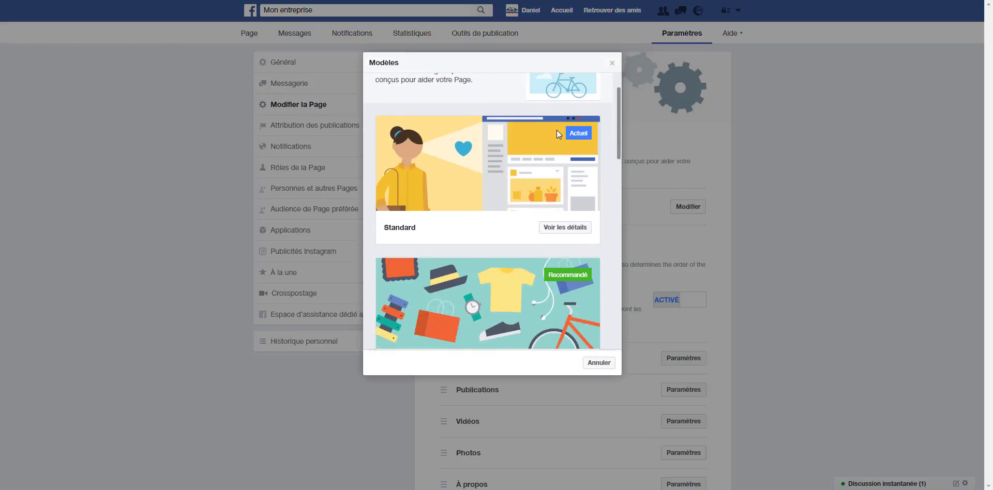
scroll(536, 129, up, 1)
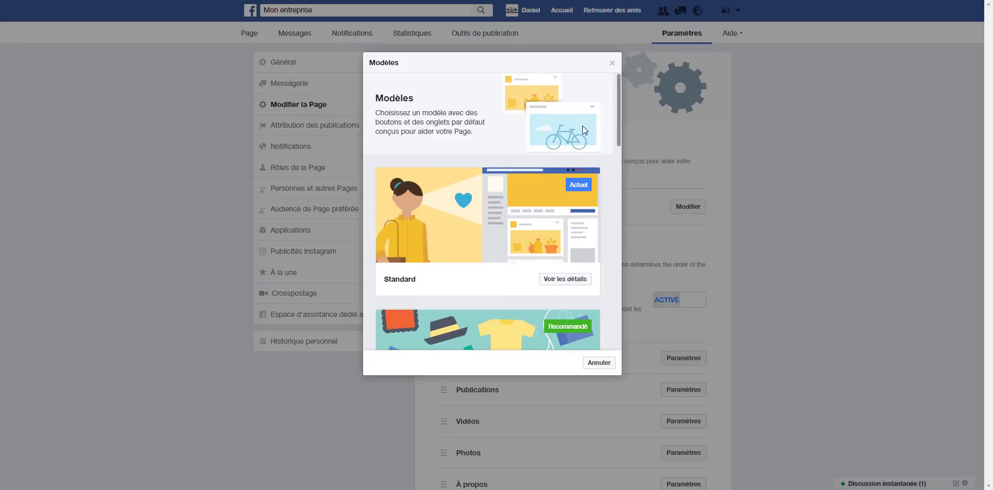
scroll(582, 126, down, 1)
scroll(575, 177, down, 2)
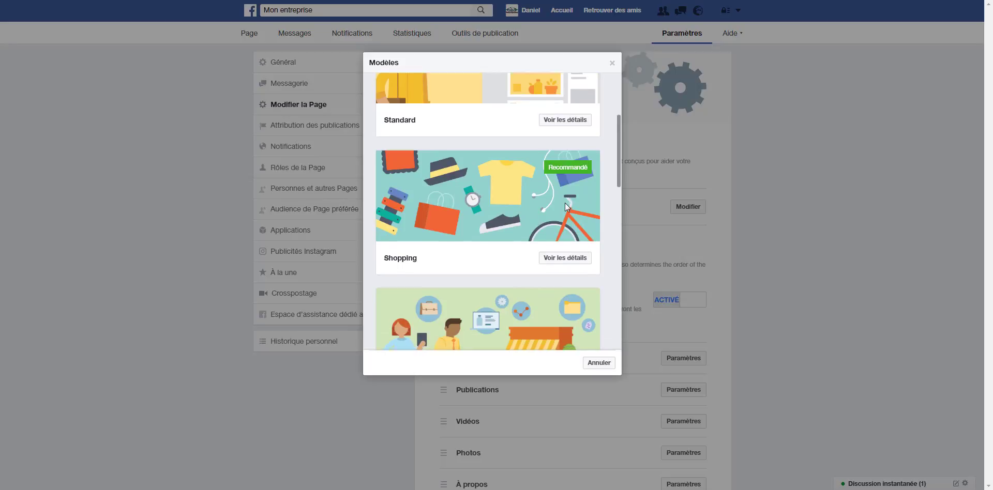
scroll(565, 205, down, 2)
scroll(560, 221, down, 3)
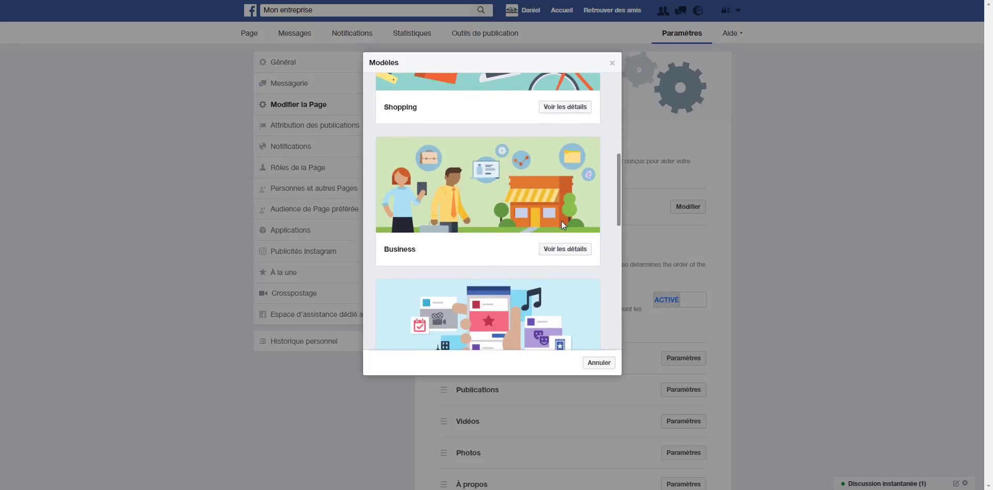
scroll(546, 220, down, 3)
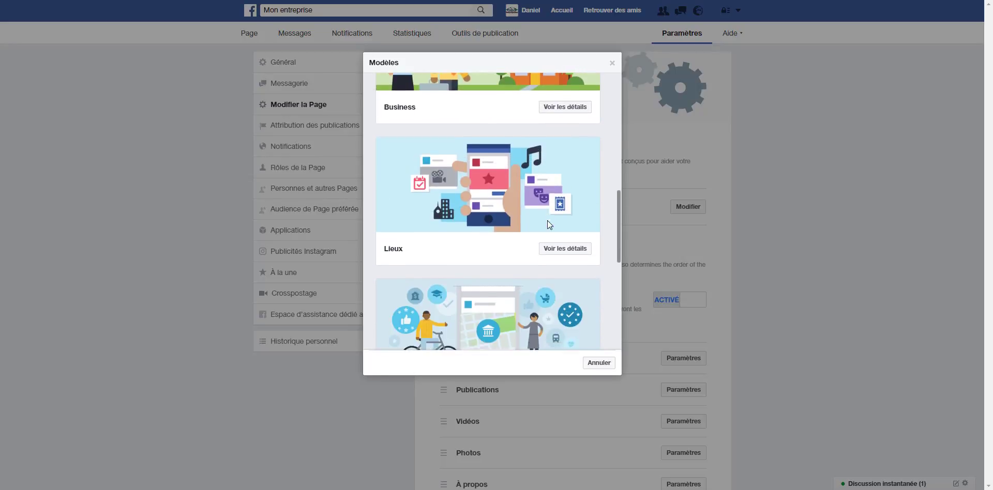
scroll(538, 187, down, 3)
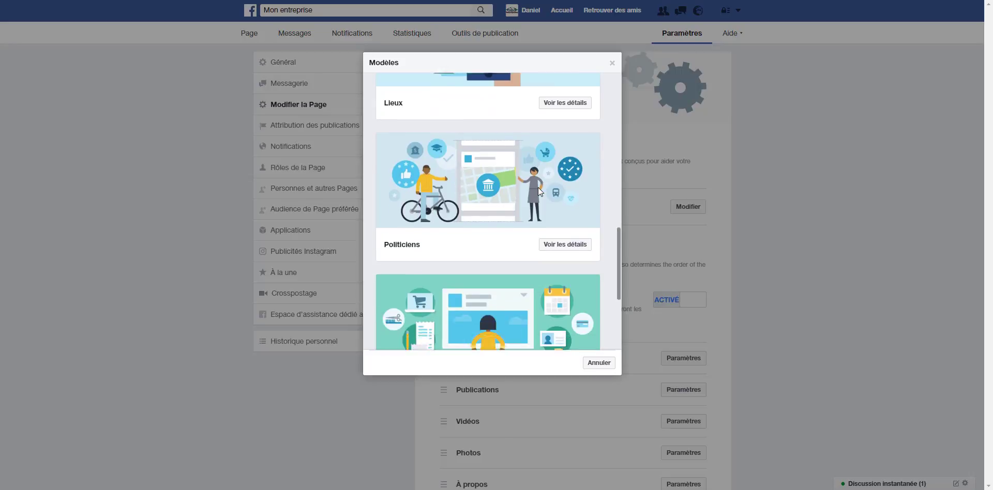
scroll(546, 210, down, 3)
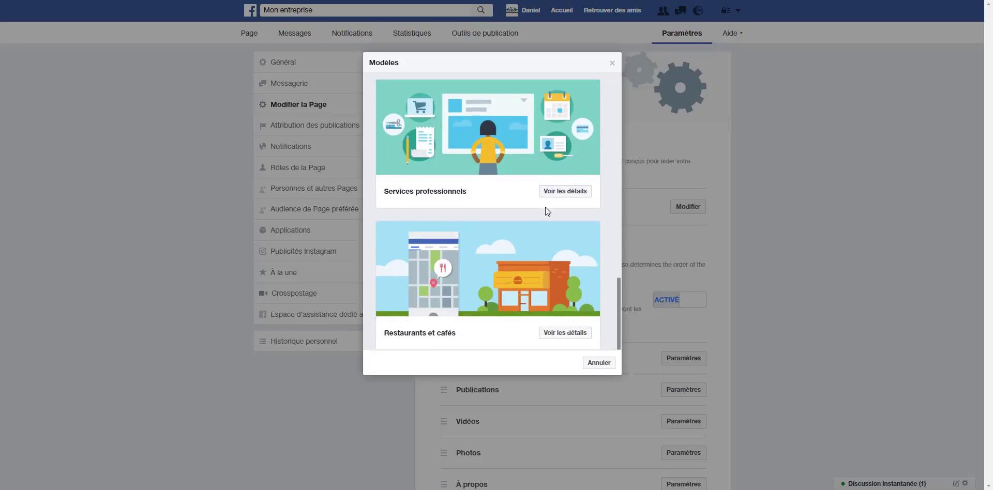
drag(615, 308, 611, 117)
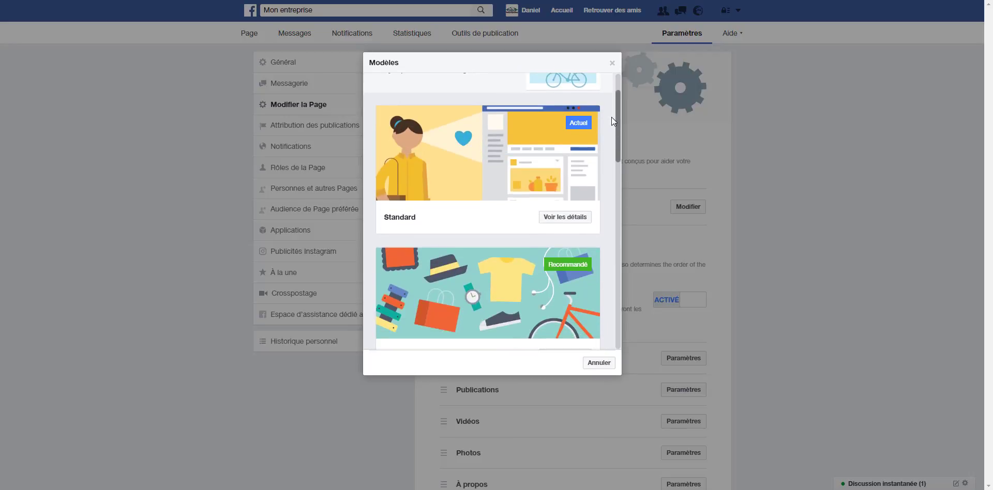
click(573, 220)
scroll(443, 137, down, 3)
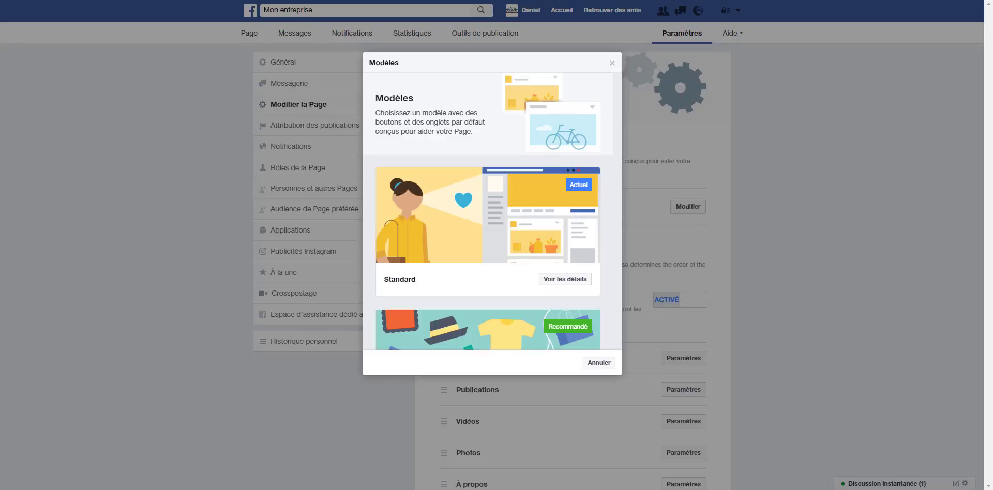
Apply the Business template to the Page and return to the Page view.
scroll(584, 185, down, 2)
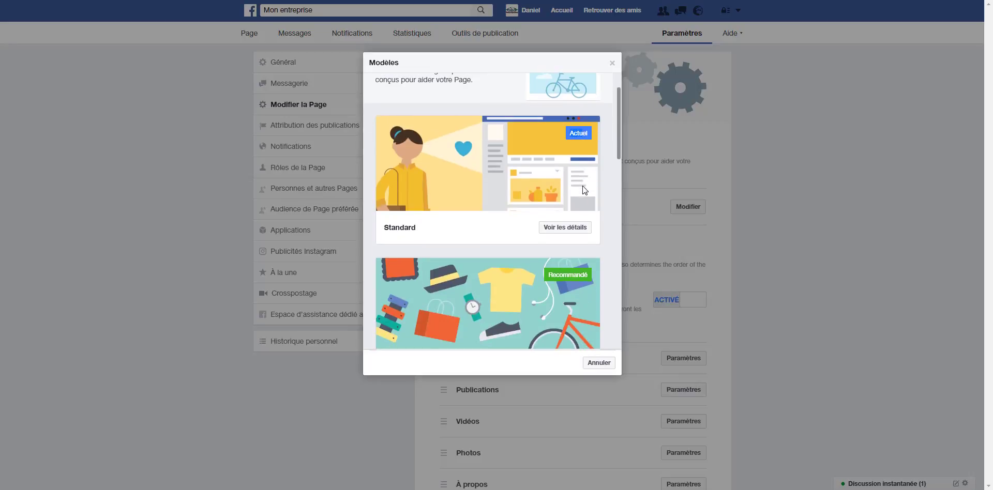
scroll(569, 221, down, 3)
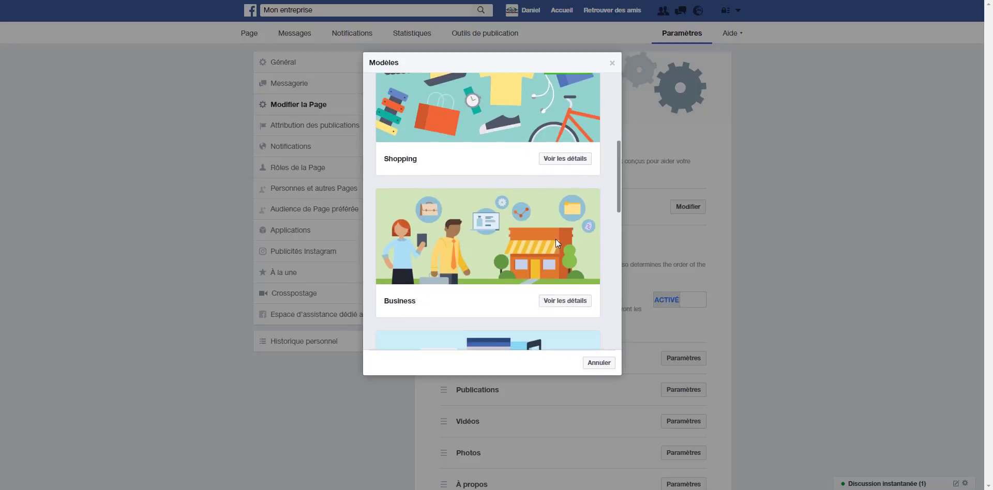
click(561, 302)
scroll(541, 223, down, 3)
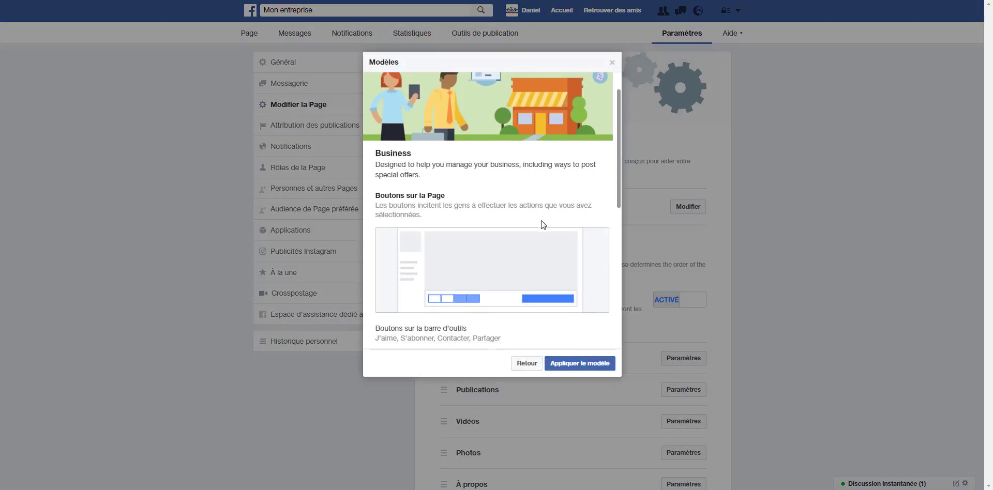
click(572, 363)
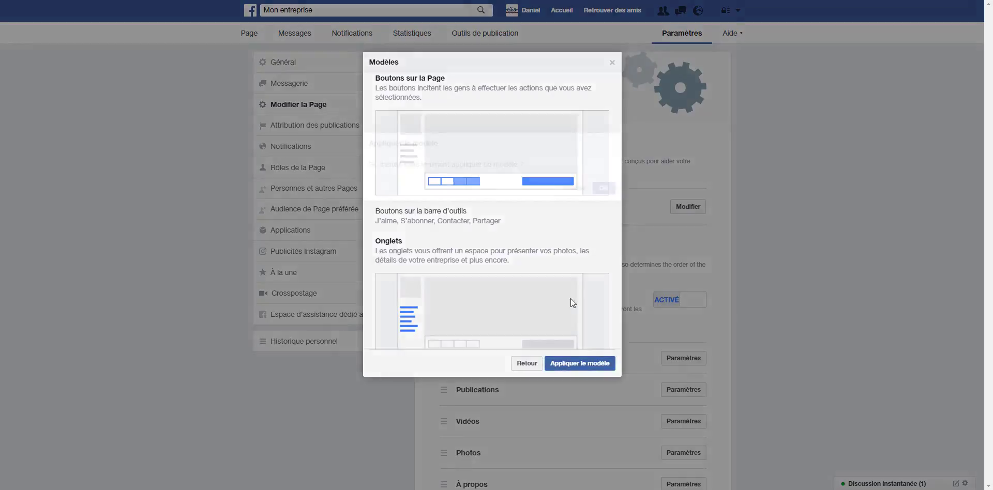
click(594, 191)
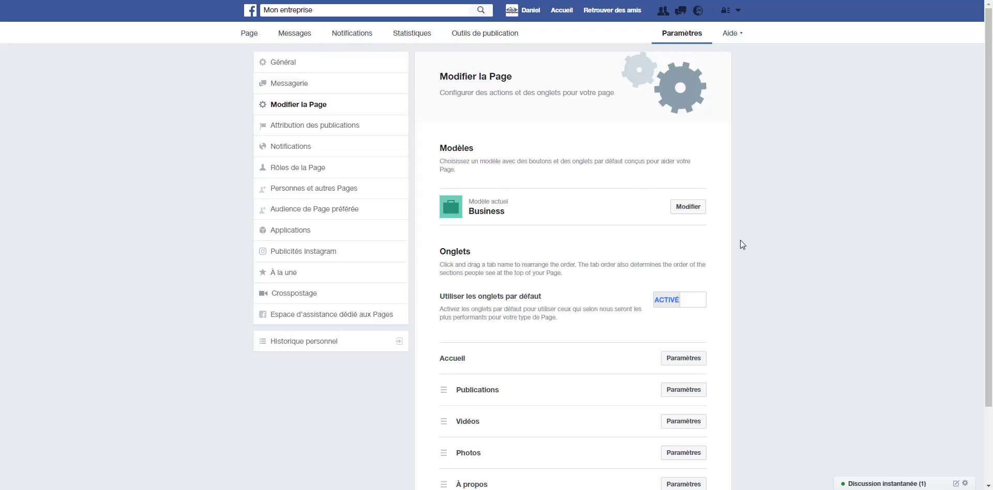
click(252, 35)
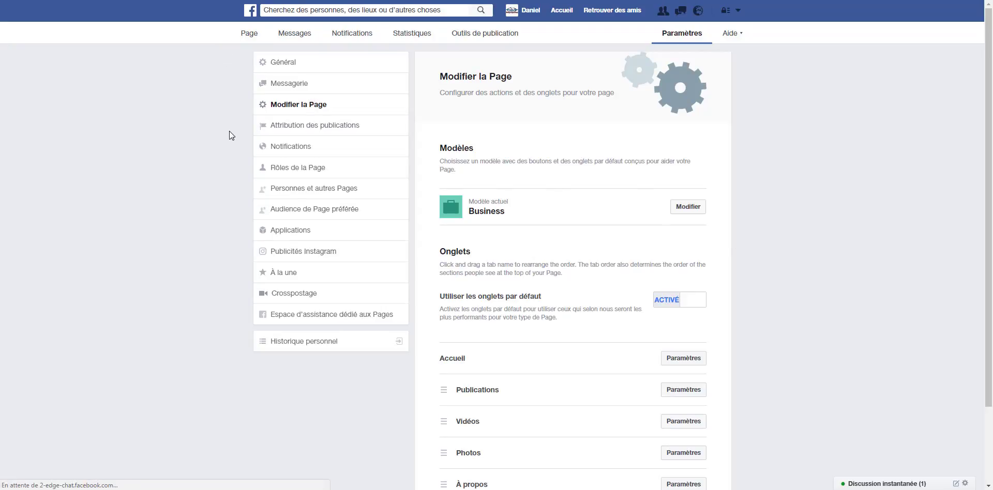